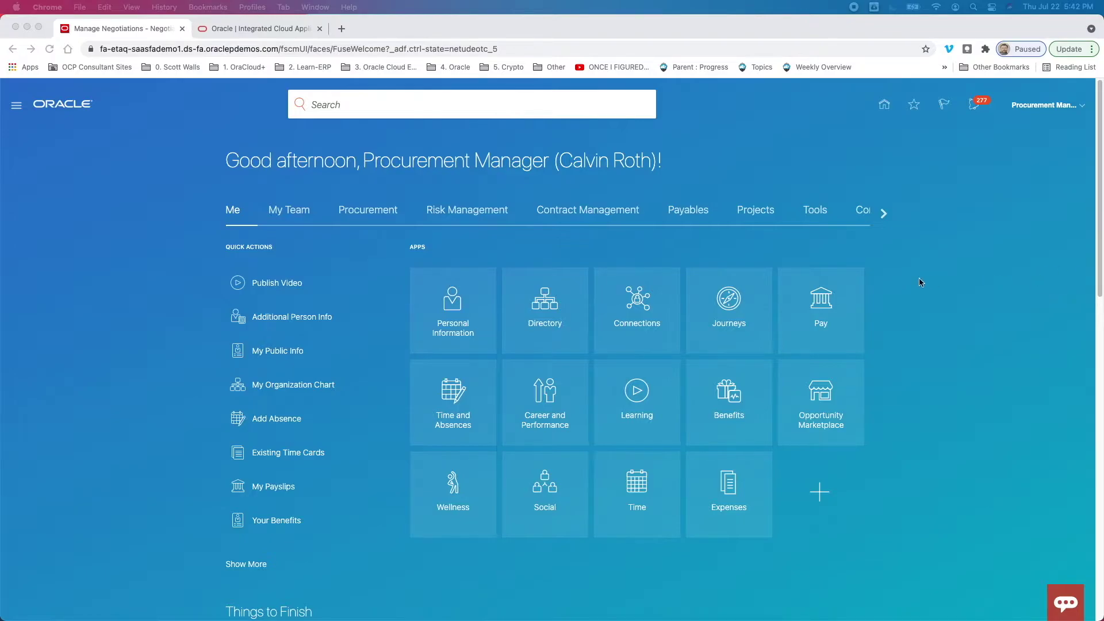
# Step: Focus the browser window and show the Procurement apps on the home page
pyautogui.click(739, 186)
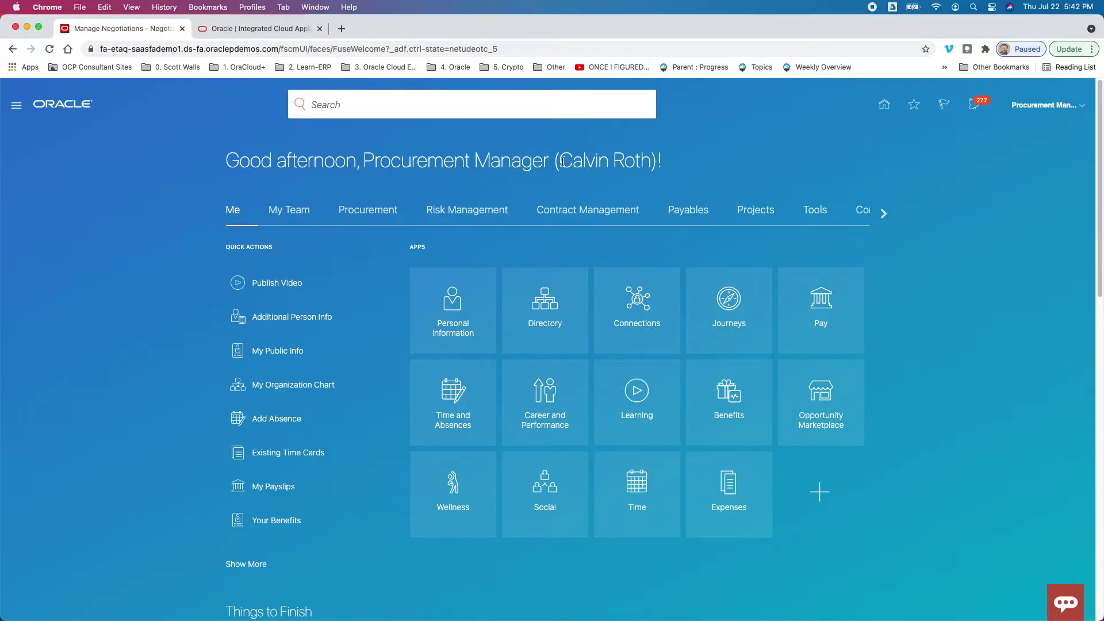
pyautogui.moveTo(559, 164); pyautogui.dragTo(648, 167)
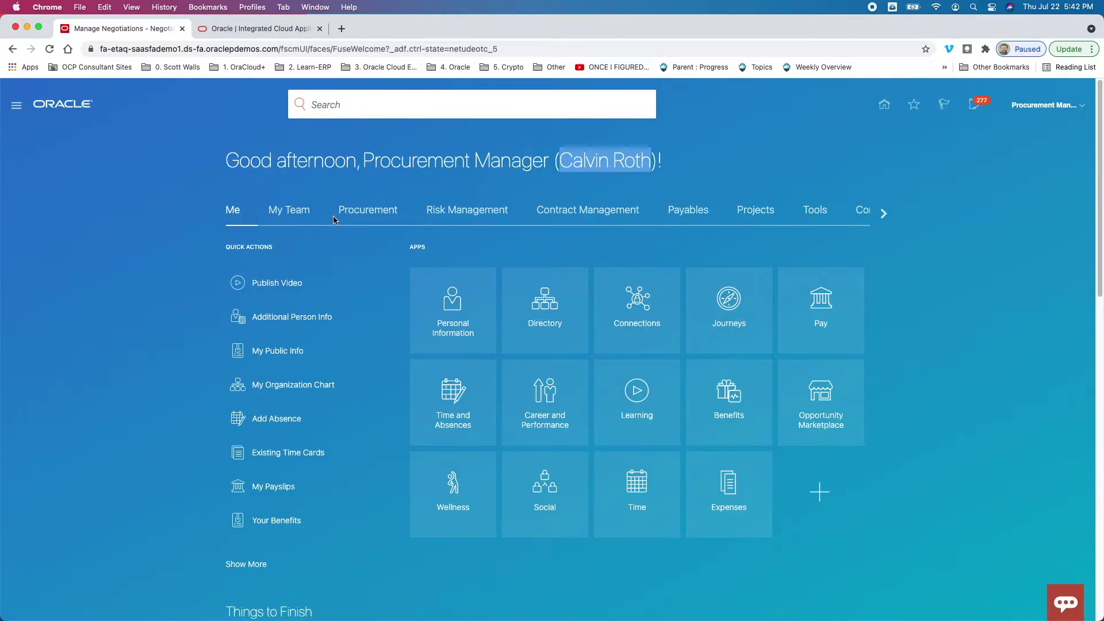
pyautogui.click(358, 213)
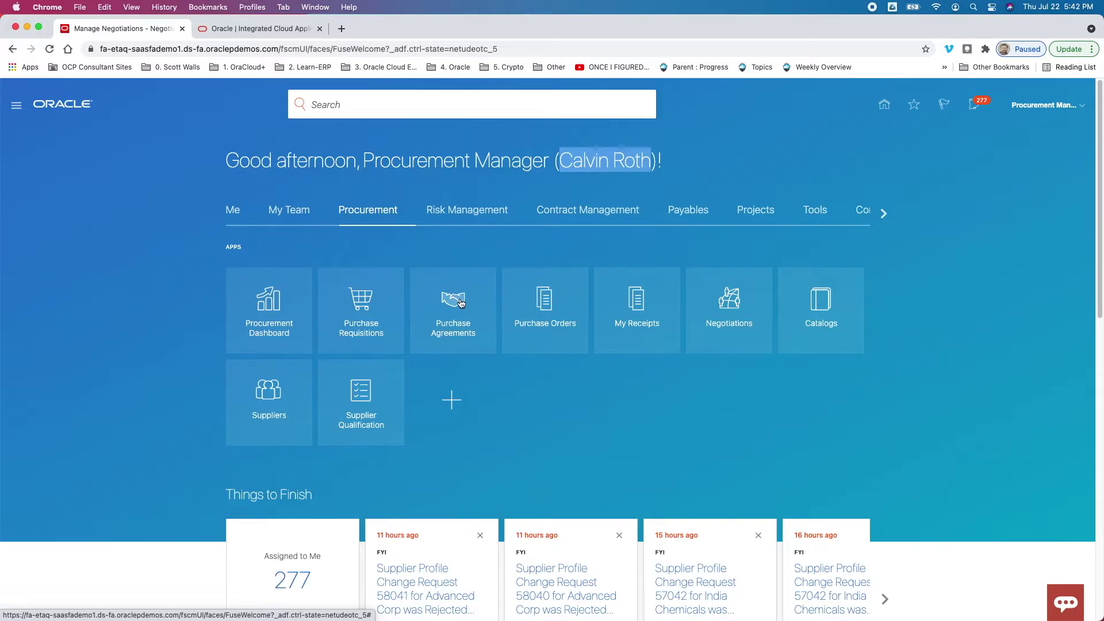
pyautogui.click(232, 248)
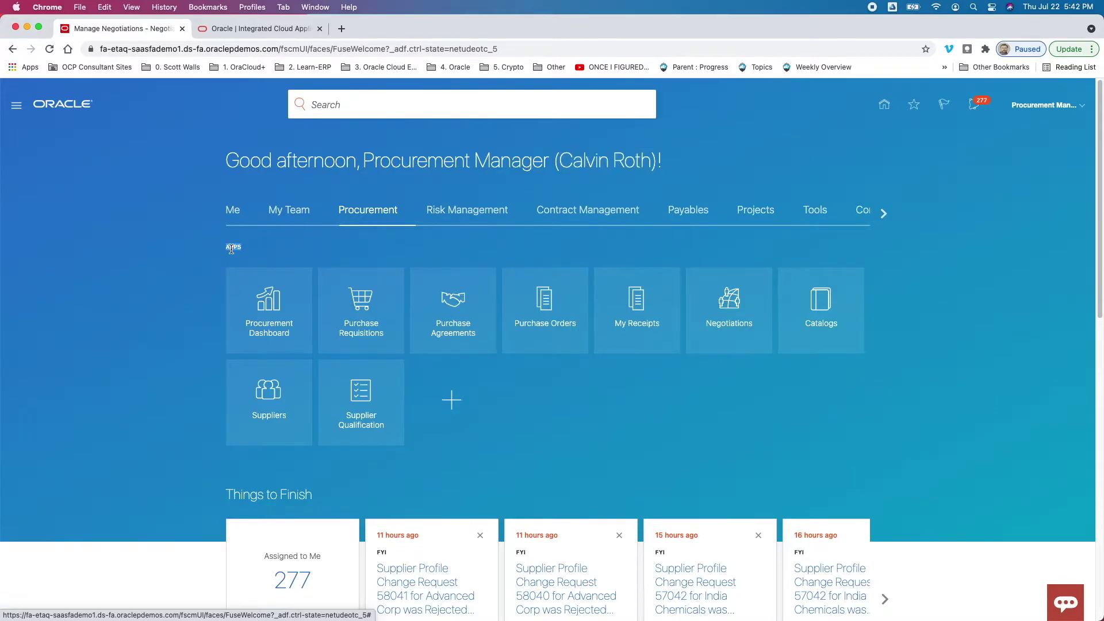
# Step: Open Purchase Agreements and read the consumption charts: 3 agreements 0-20% consumed, 1 over 100%
pyautogui.click(451, 309)
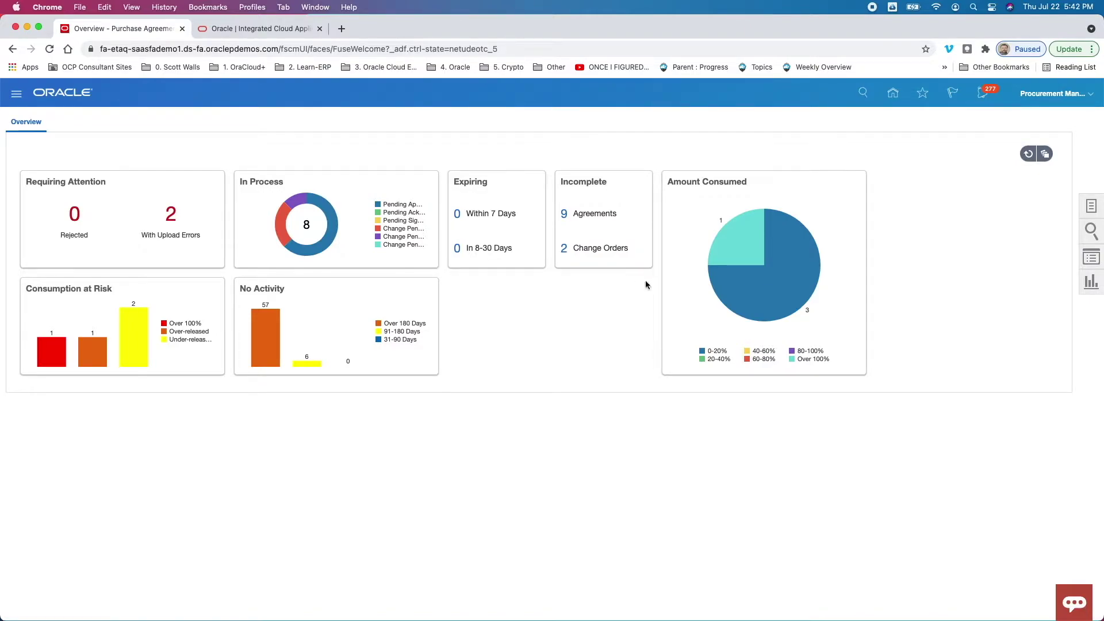
pyautogui.moveTo(763, 295)
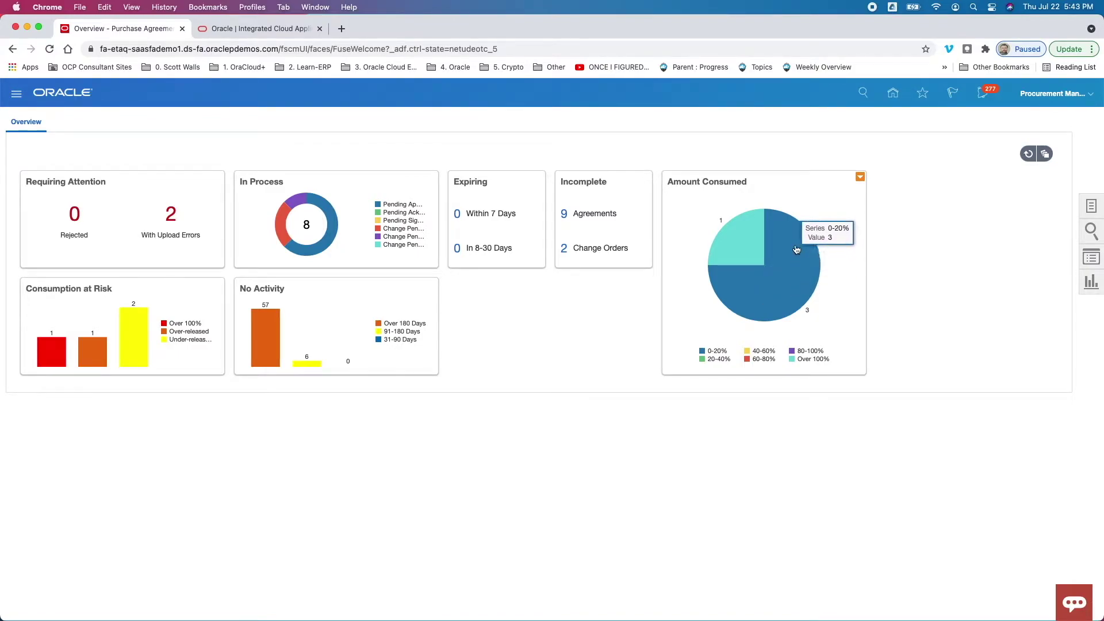
pyautogui.moveTo(724, 262)
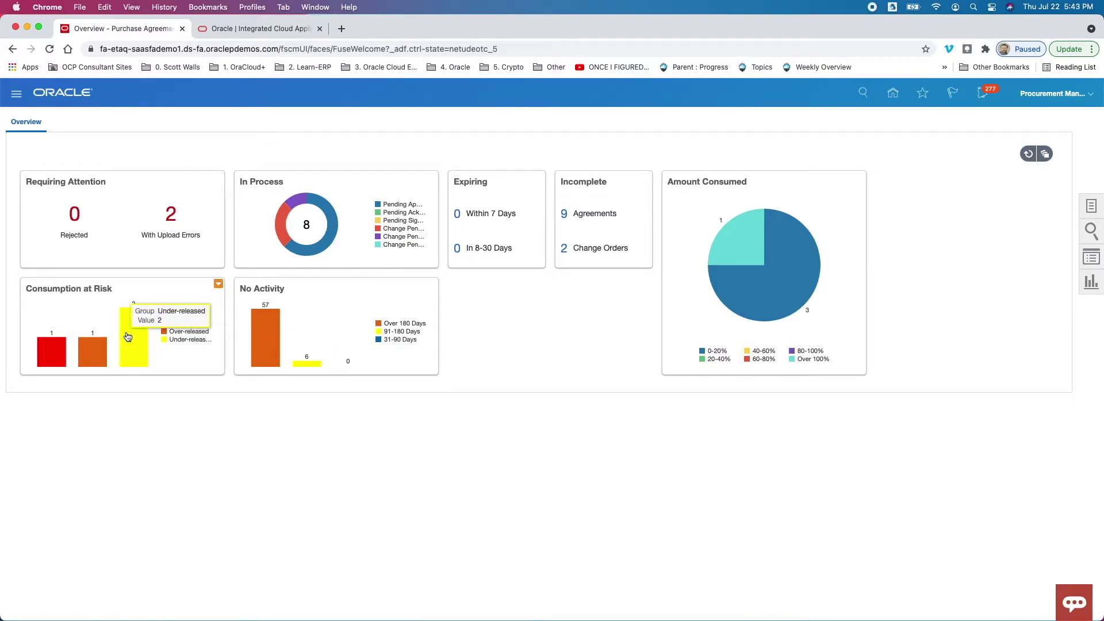
pyautogui.moveTo(802, 290)
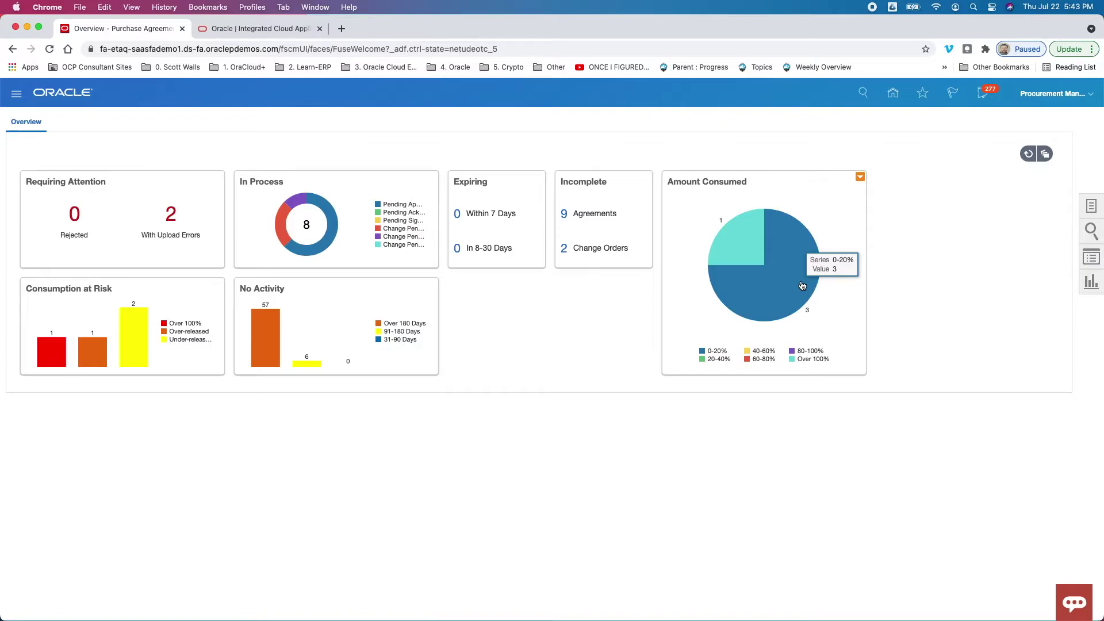
# Step: Drill into the three 0-20% consumed agreements, check Released Amount Percent 0 to 20, then return
pyautogui.click(774, 282)
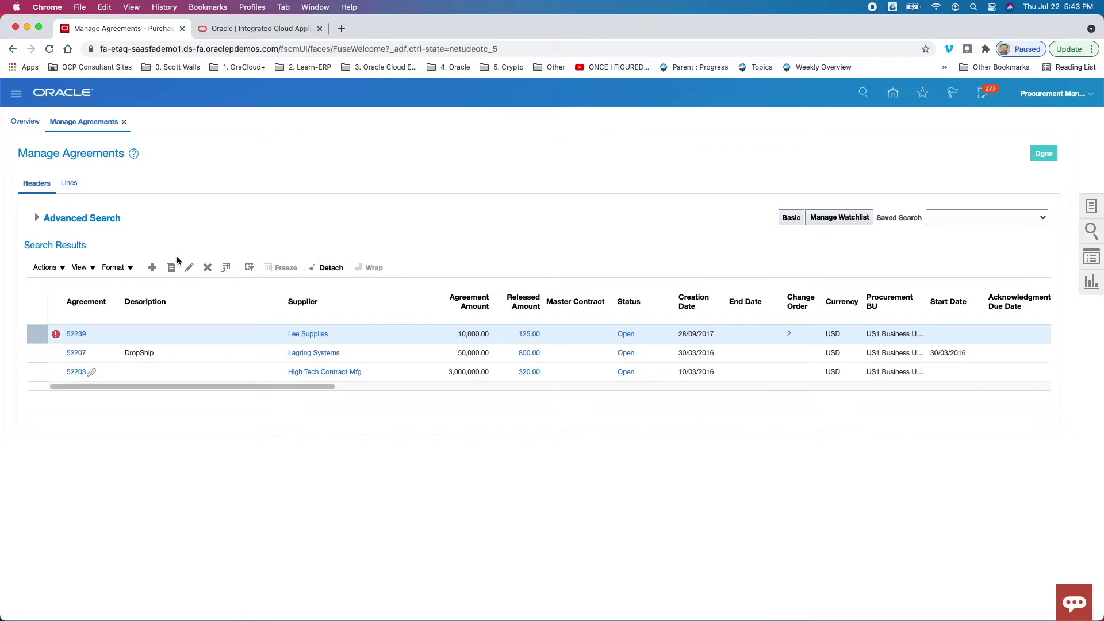
pyautogui.click(37, 217)
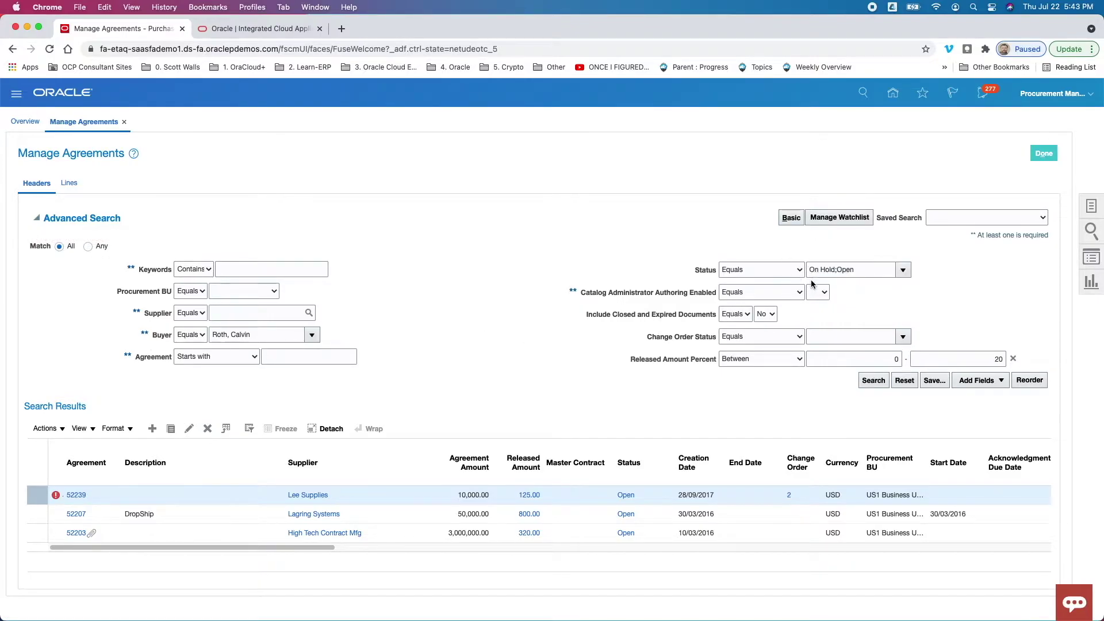
pyautogui.doubleClick(1001, 361)
pyautogui.click(1003, 240)
pyautogui.click(1044, 154)
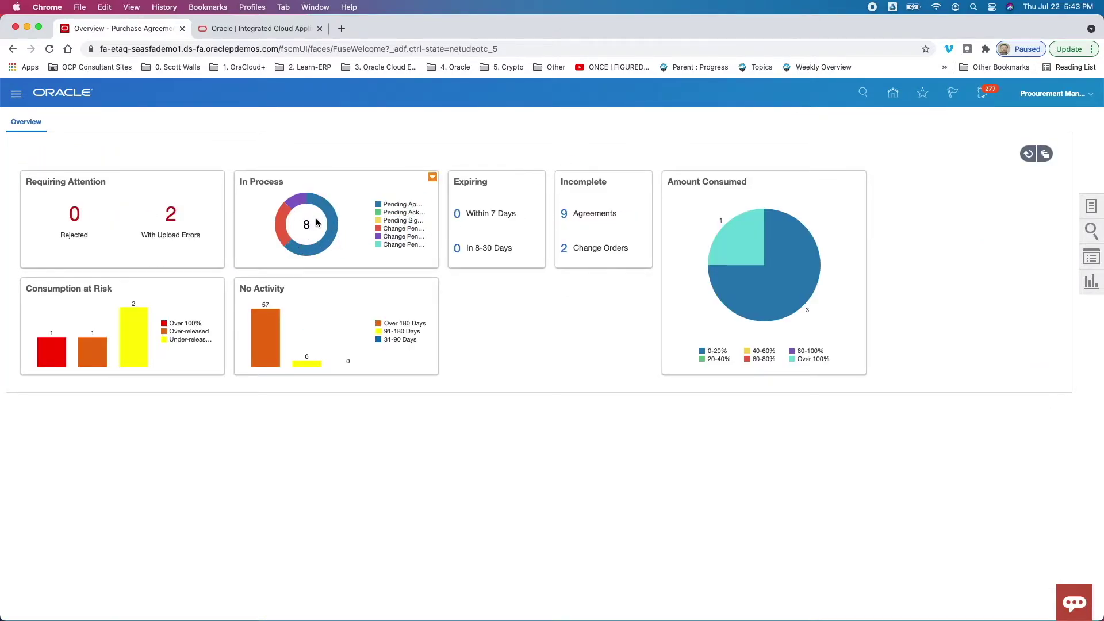
# Step: Review the infolet list unchanged, refresh the overview infolets, and open the reports and analytics panel
pyautogui.moveTo(267, 366)
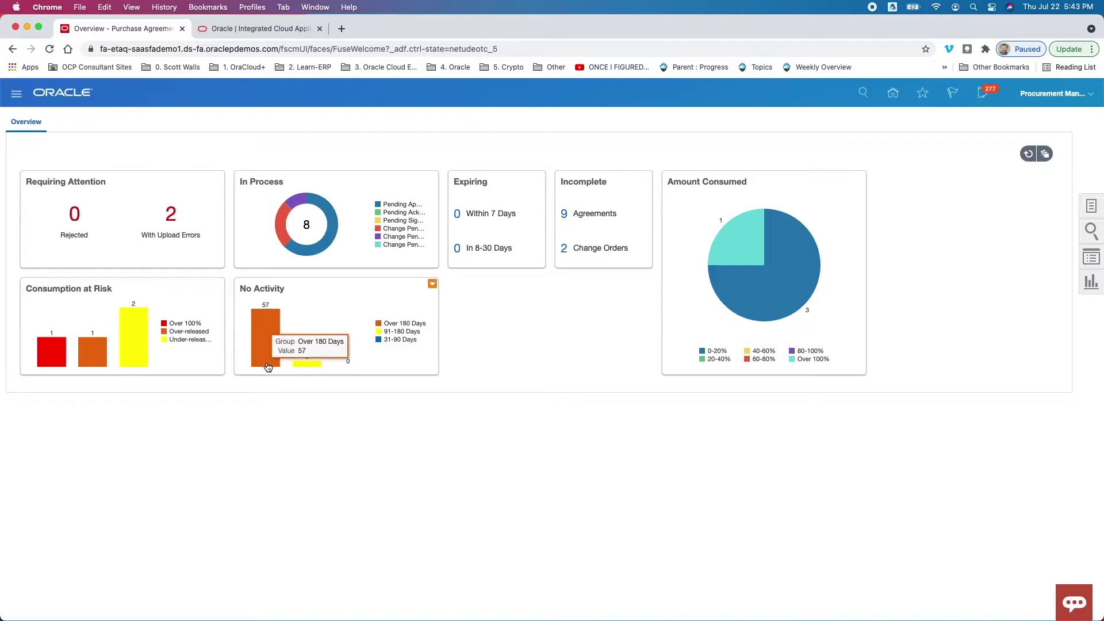
pyautogui.moveTo(64, 354)
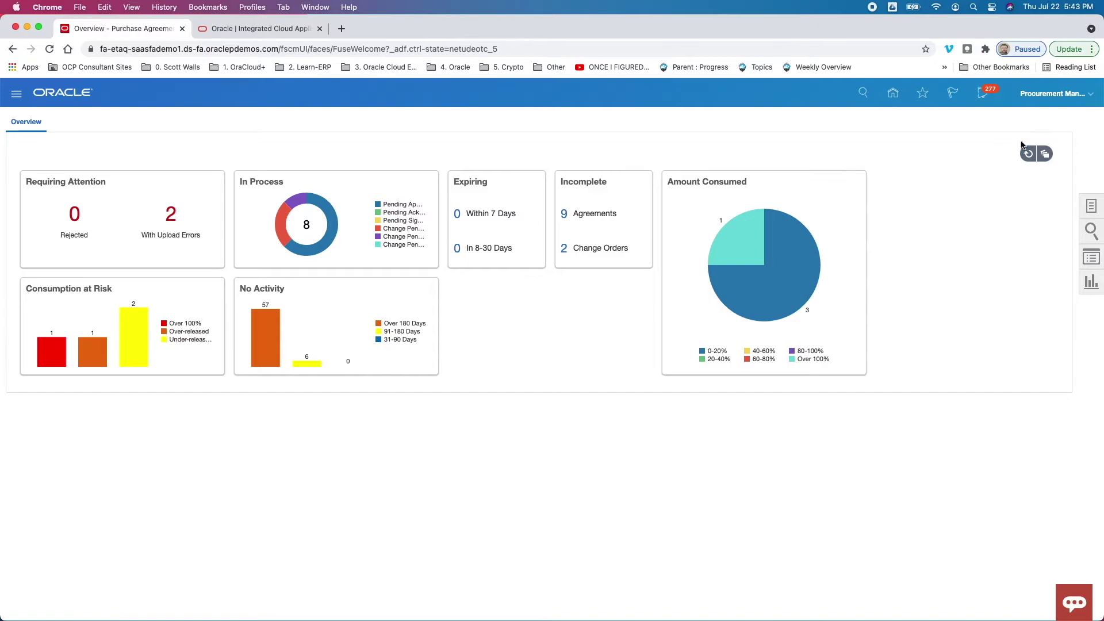
pyautogui.click(1046, 154)
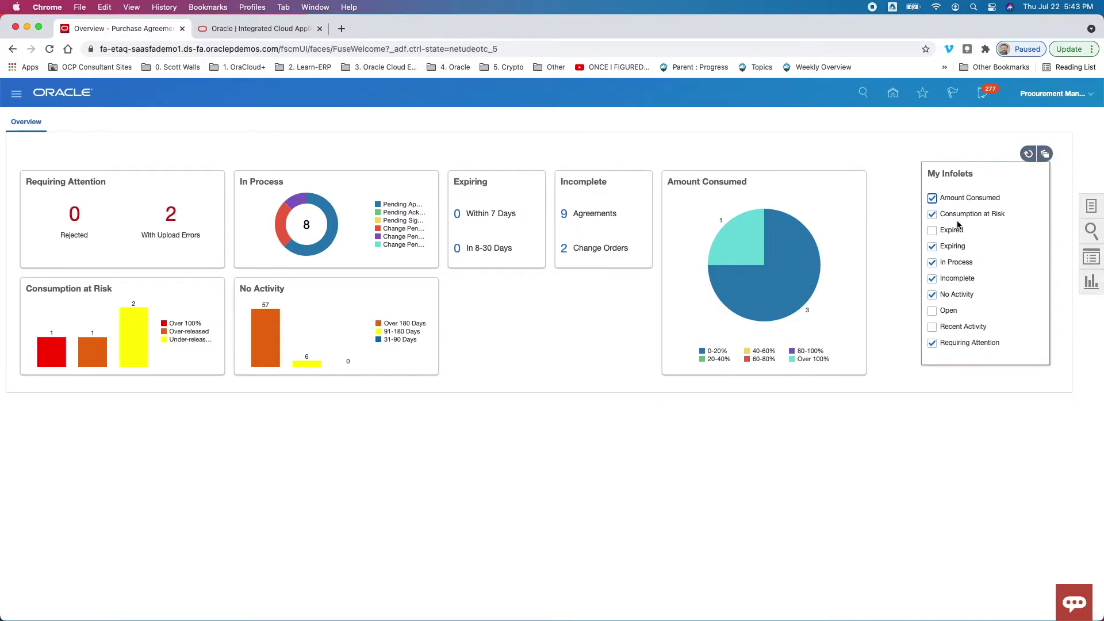
pyautogui.click(961, 160)
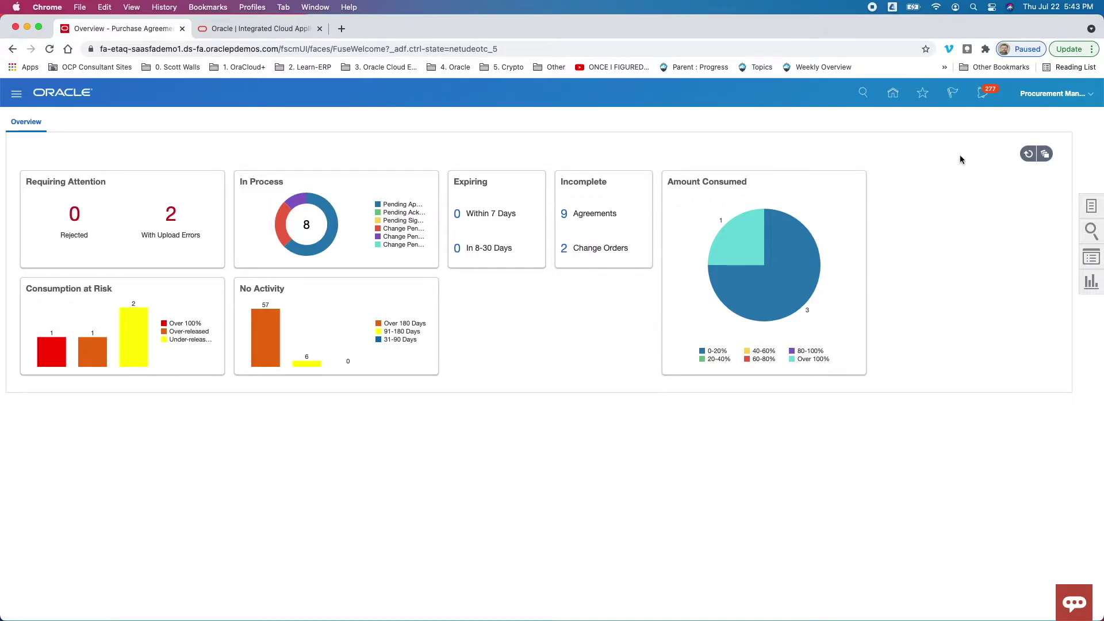
pyautogui.click(1027, 155)
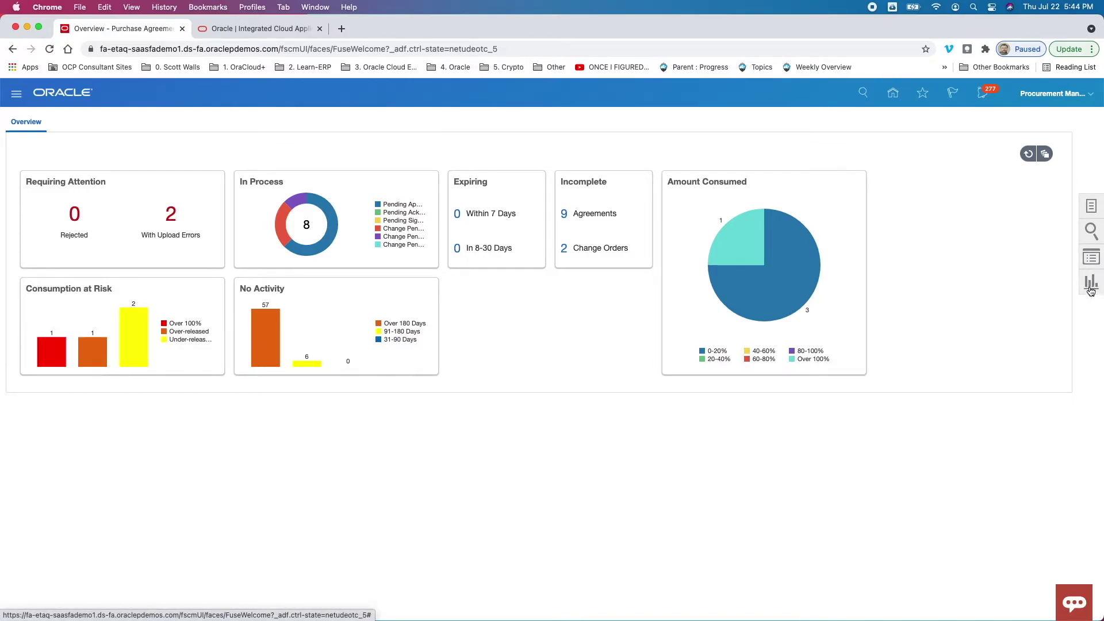
pyautogui.click(1090, 289)
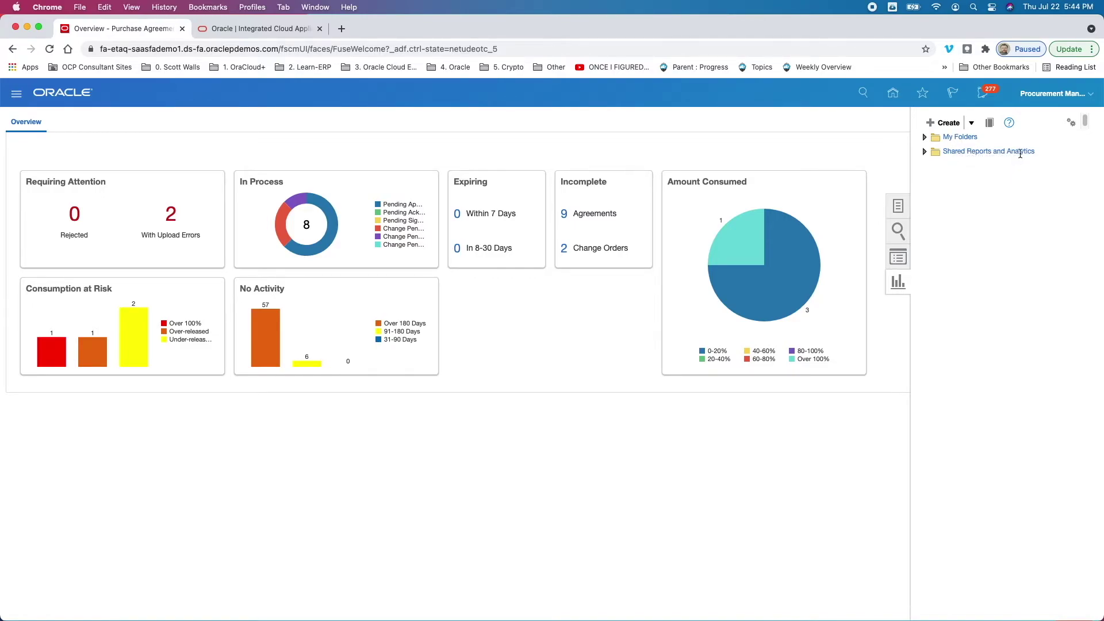
# Step: Browse Shared Reports, recent items, and the side search's Requisitions document types and attributes
pyautogui.click(958, 154)
pyautogui.click(901, 257)
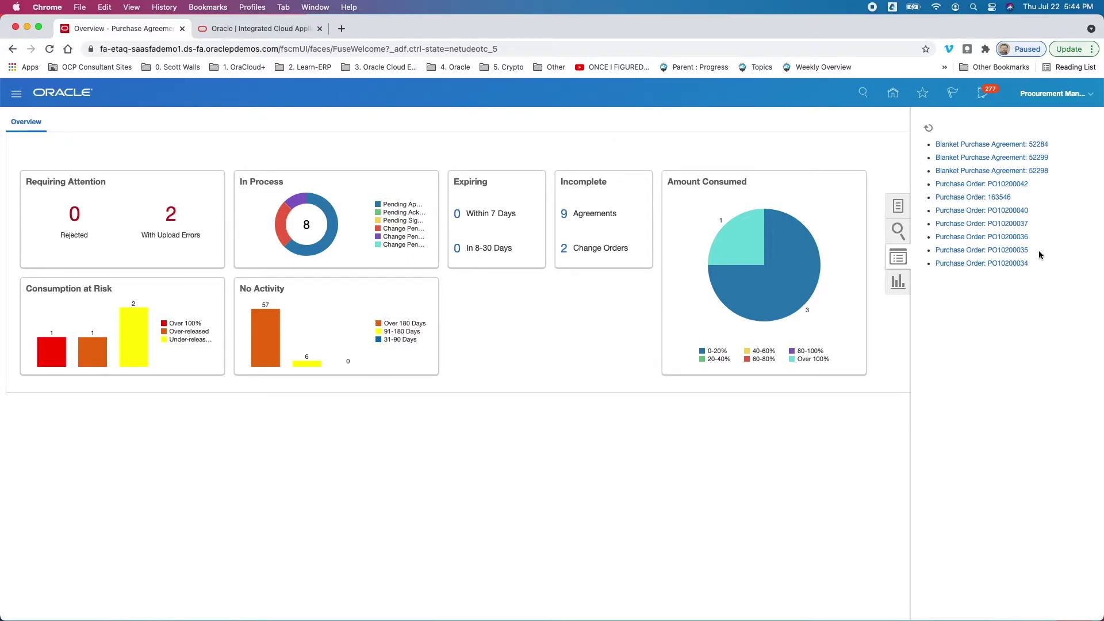
pyautogui.click(901, 237)
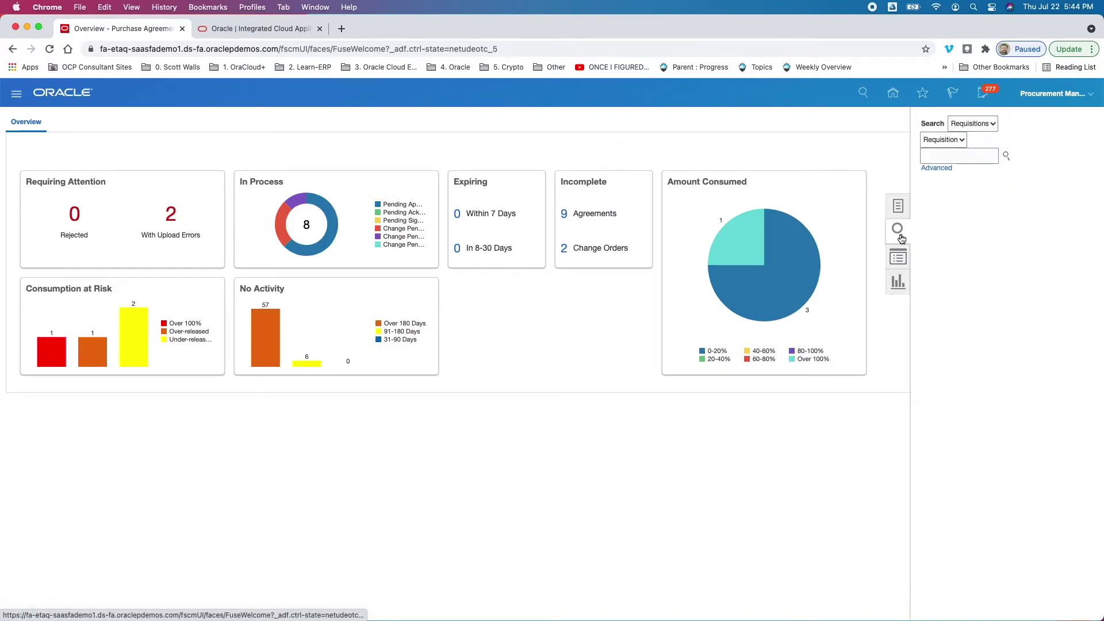
pyautogui.click(976, 127)
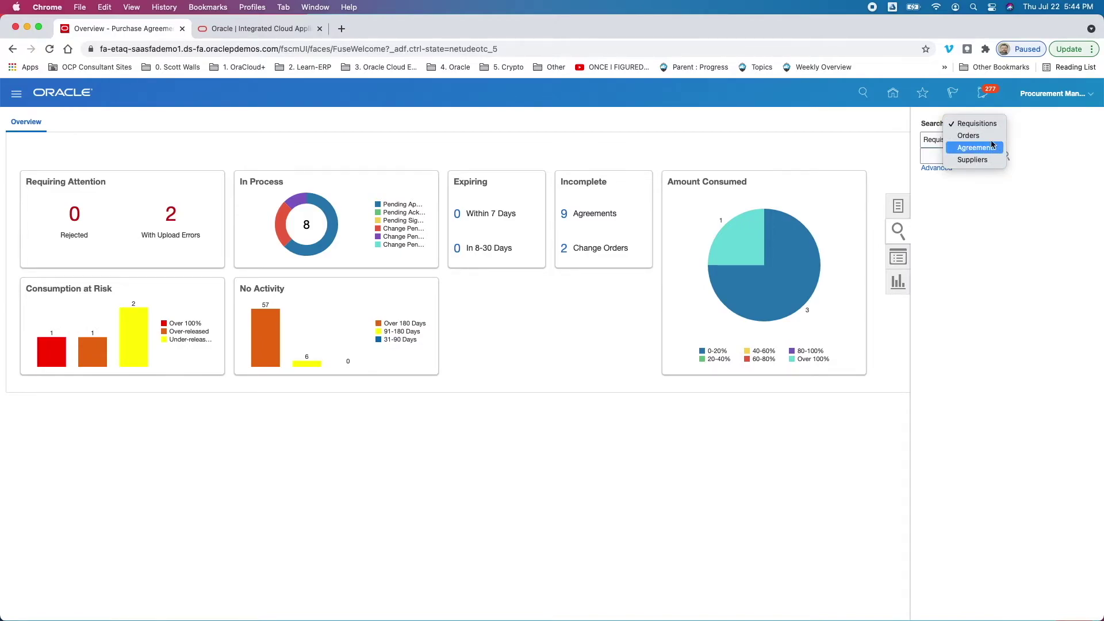
pyautogui.click(987, 229)
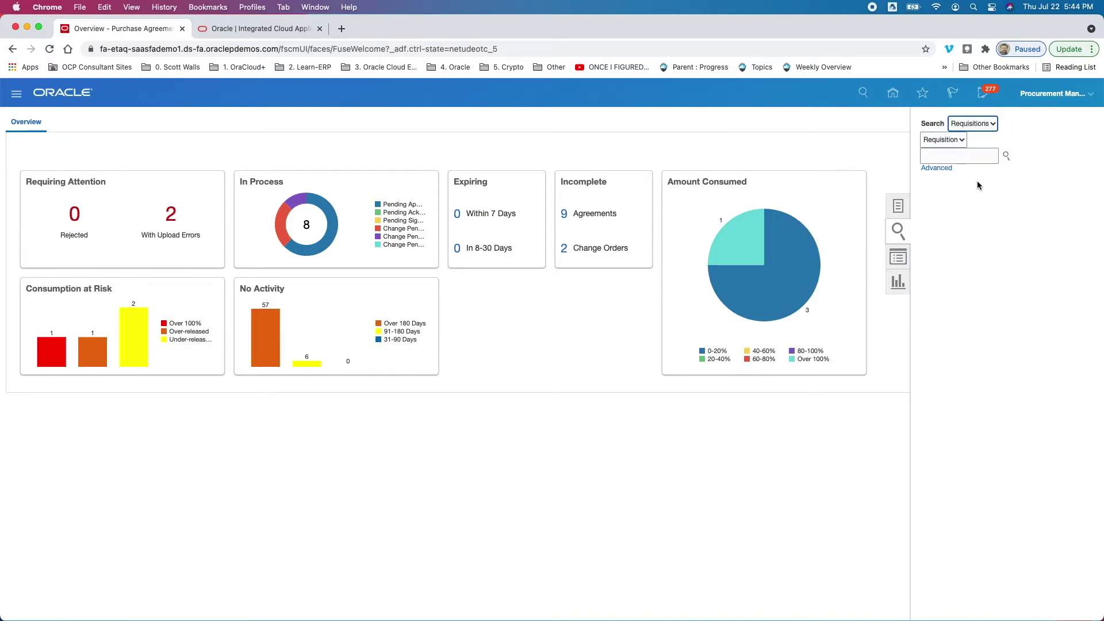
pyautogui.click(953, 144)
pyautogui.click(984, 278)
pyautogui.click(973, 123)
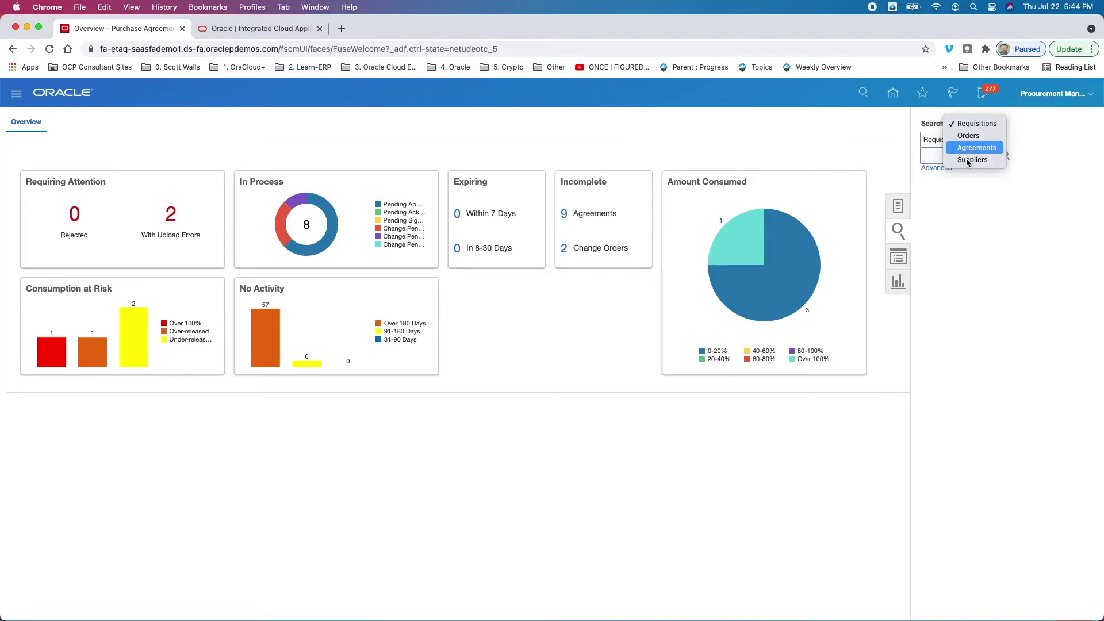
pyautogui.click(985, 235)
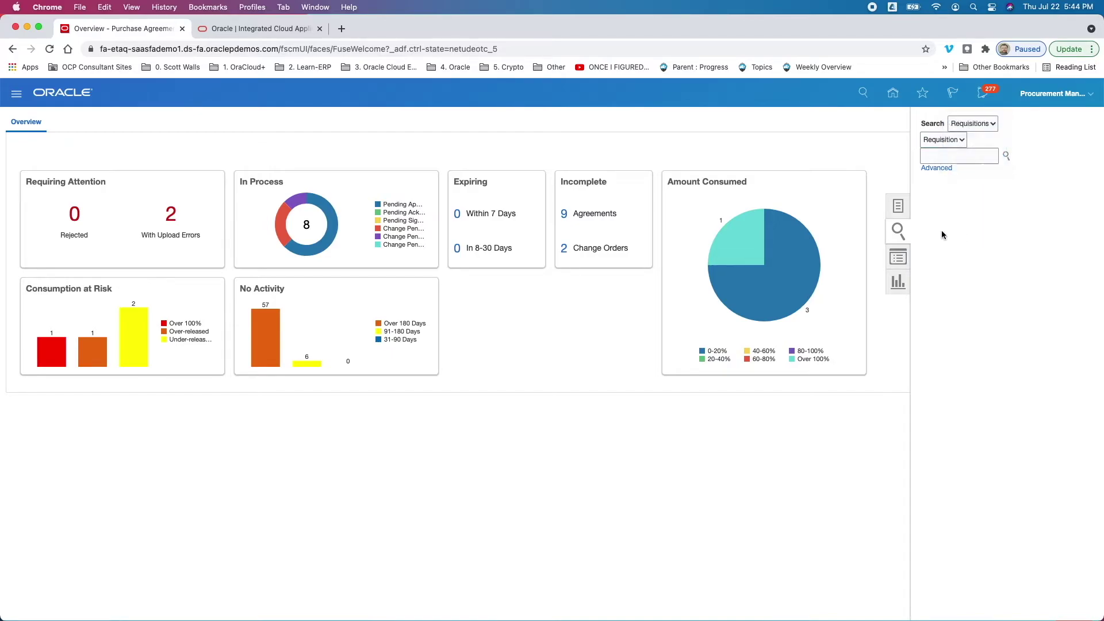
# Step: Highlight the Requisitions, Orders, Agreements, Deliverables, Supply Base and Administration task groups, then close the panel
pyautogui.click(898, 207)
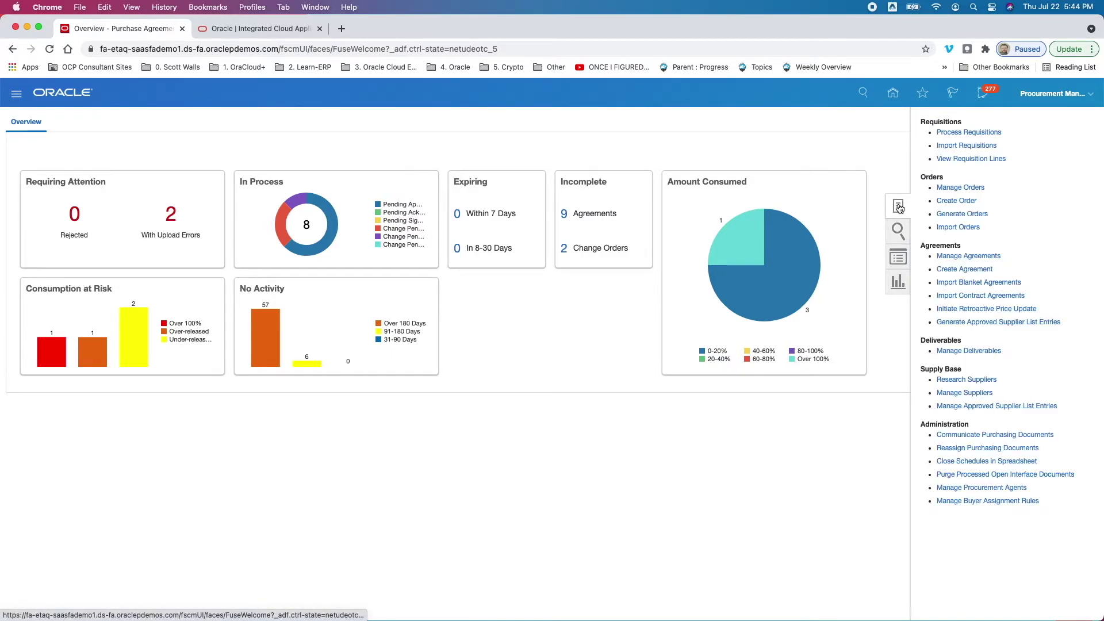
pyautogui.doubleClick(939, 121)
pyautogui.doubleClick(931, 177)
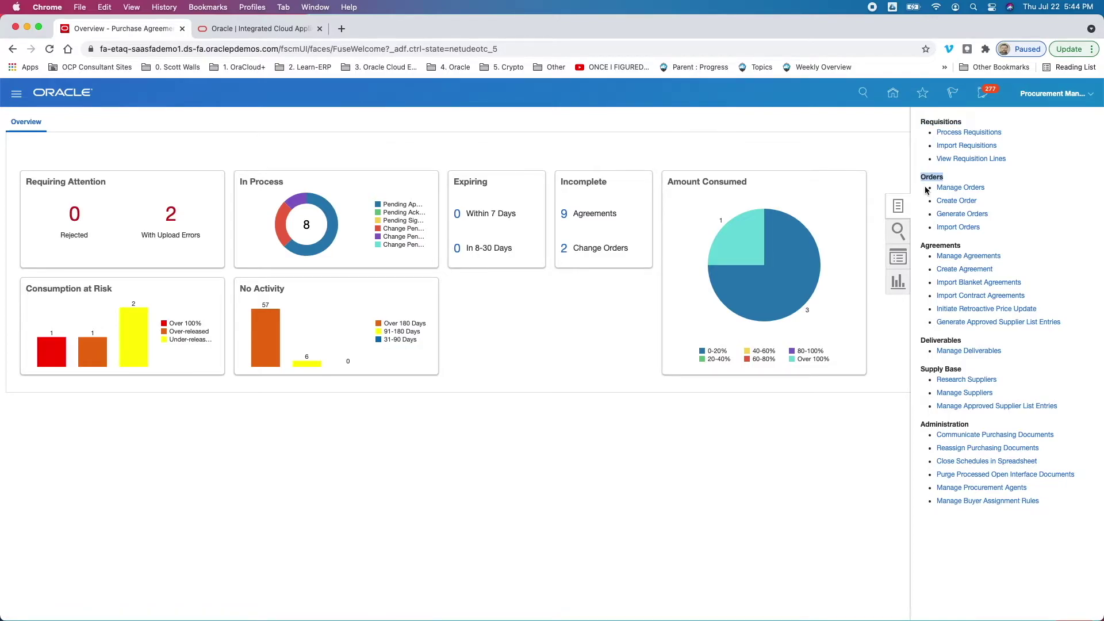
pyautogui.doubleClick(928, 245)
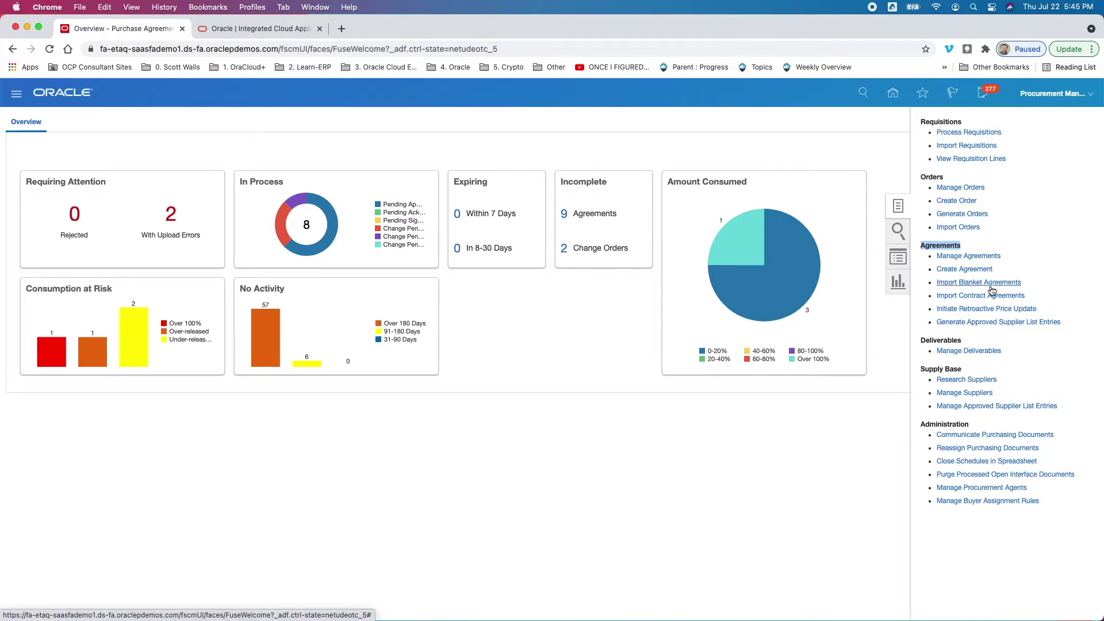
pyautogui.doubleClick(941, 341)
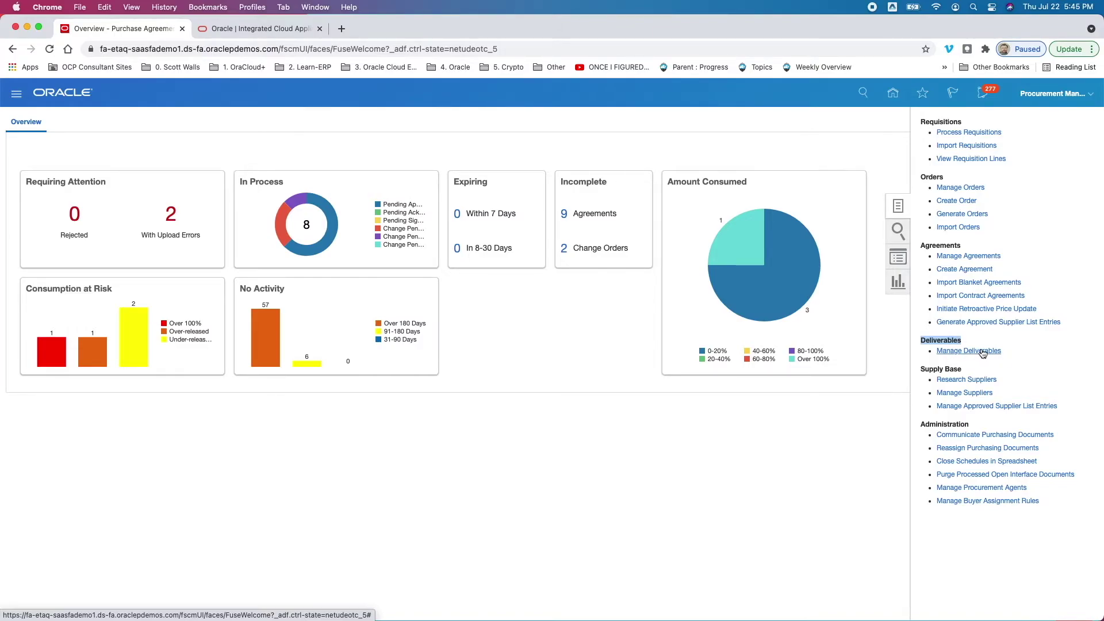
pyautogui.moveTo(922, 369); pyautogui.dragTo(957, 388)
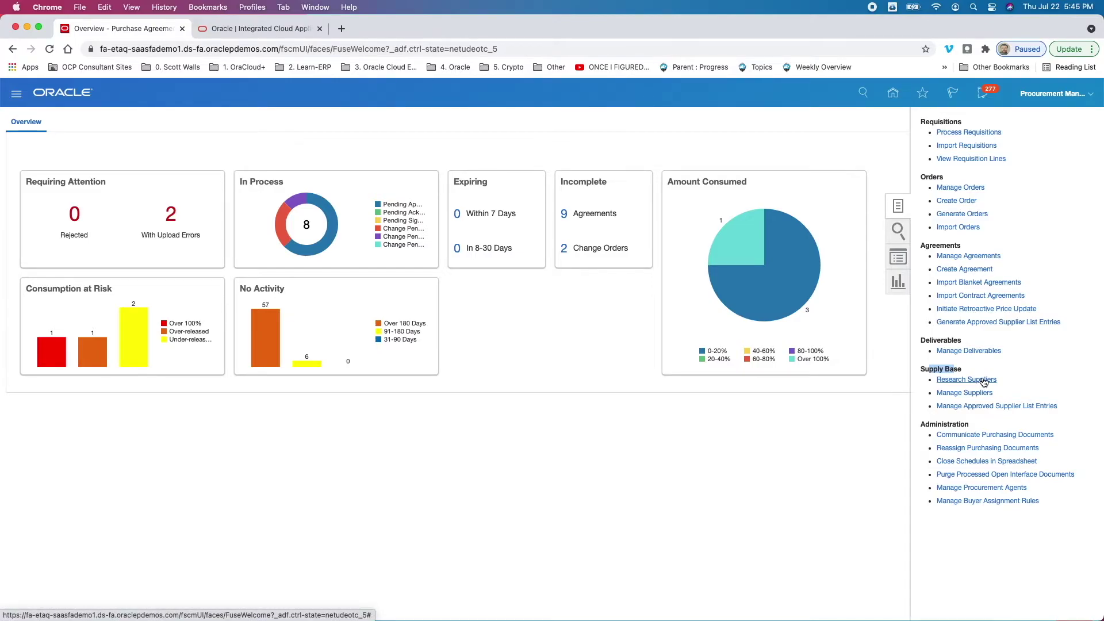
pyautogui.doubleClick(948, 425)
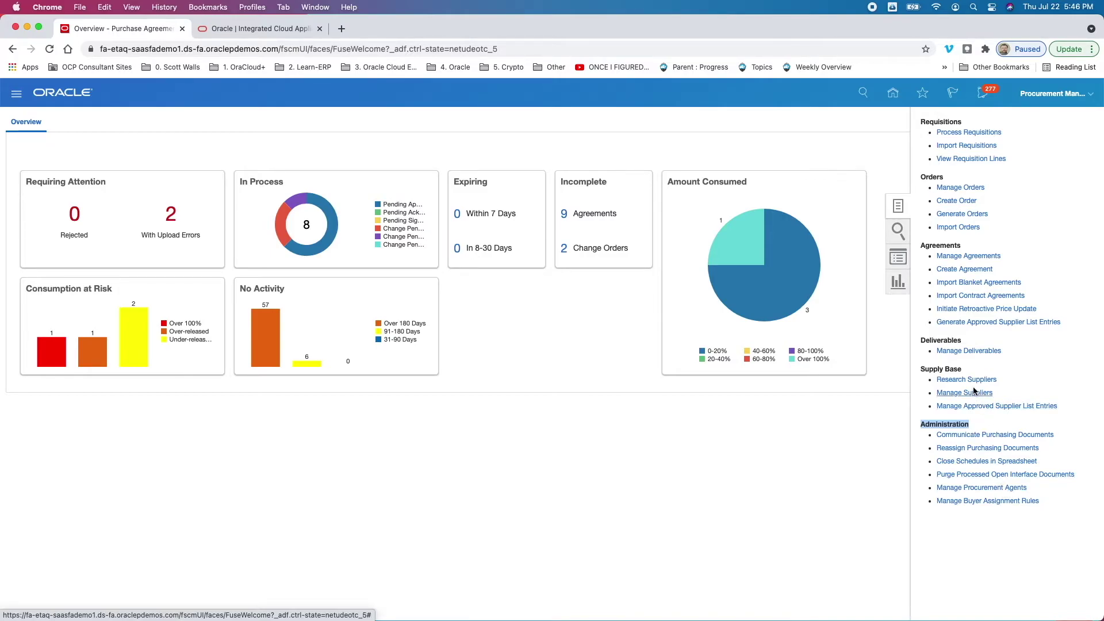
pyautogui.click(883, 437)
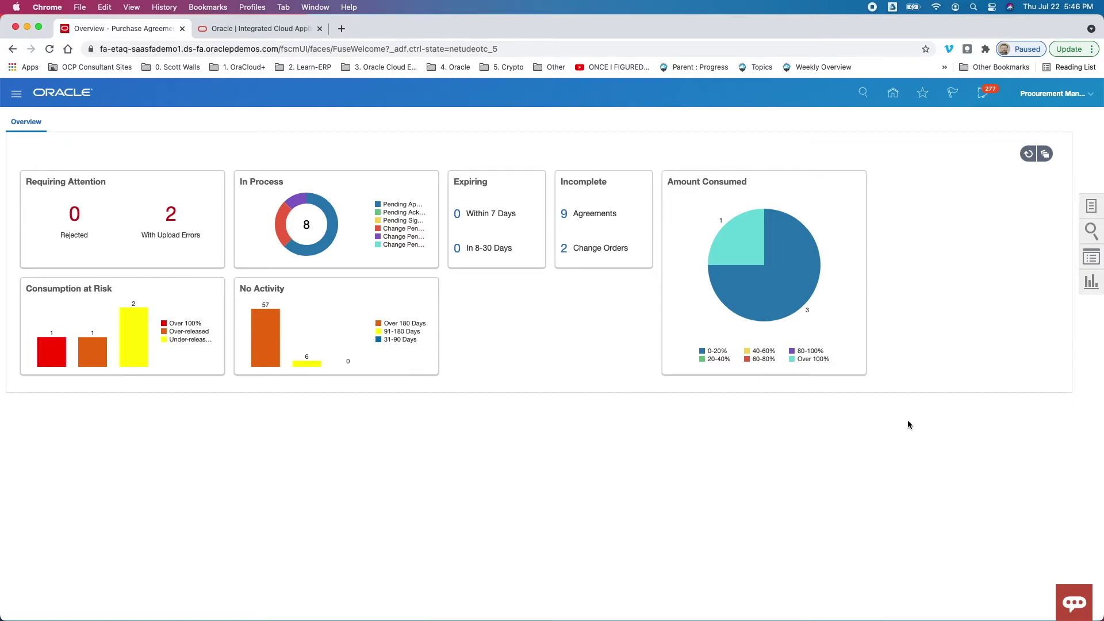
# Step: Open Manage Agreements from the Agreements tasks, showing the search form with Buyer prefilled
pyautogui.moveTo(782, 249)
pyautogui.click(1088, 209)
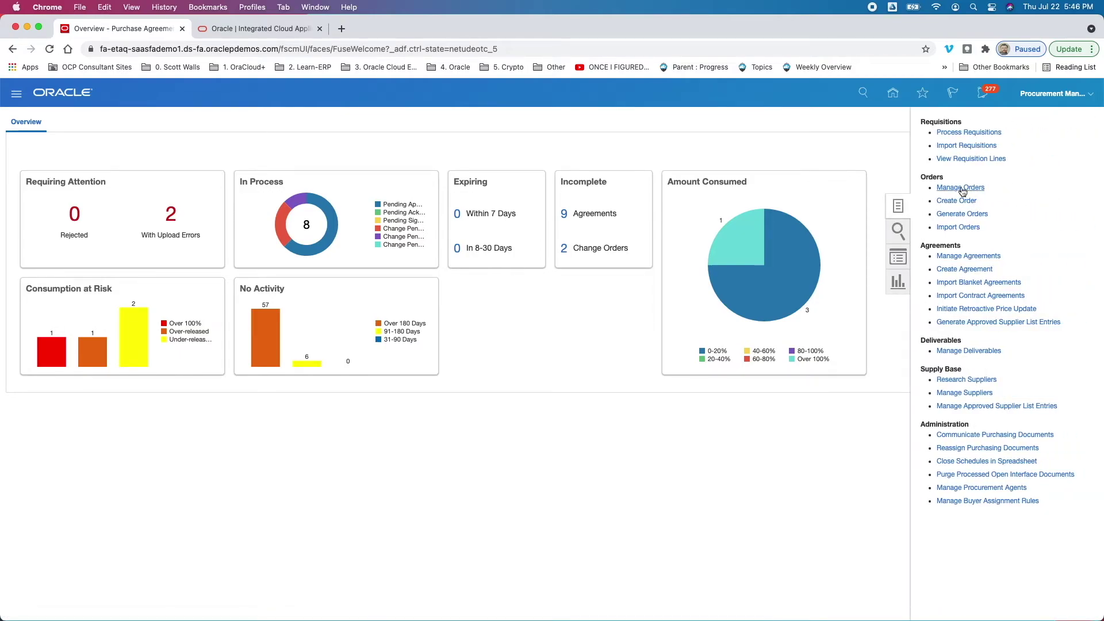
pyautogui.click(978, 257)
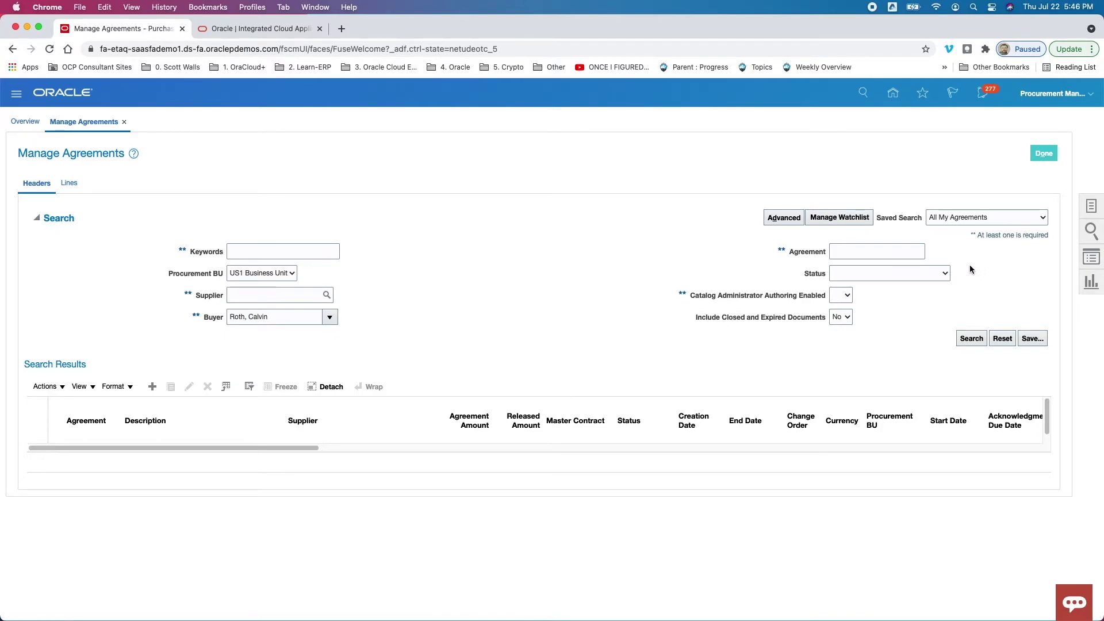
# Step: Run an advanced agreement search without extra fields, listing results from agreement 52299, and enable column filters
pyautogui.click(789, 217)
pyautogui.click(980, 361)
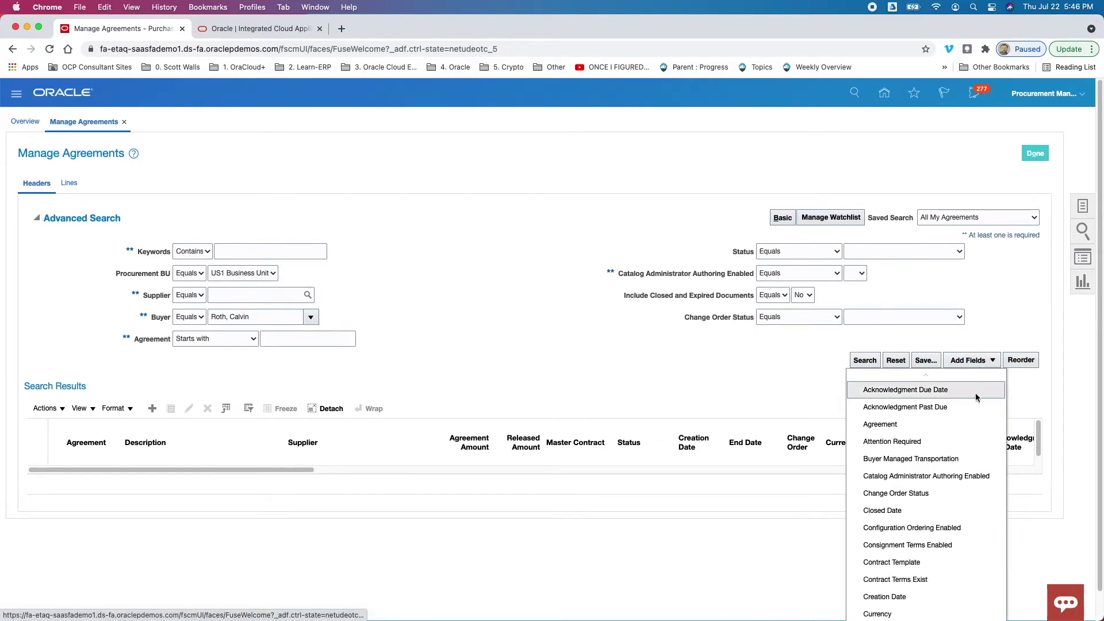
pyautogui.click(693, 376)
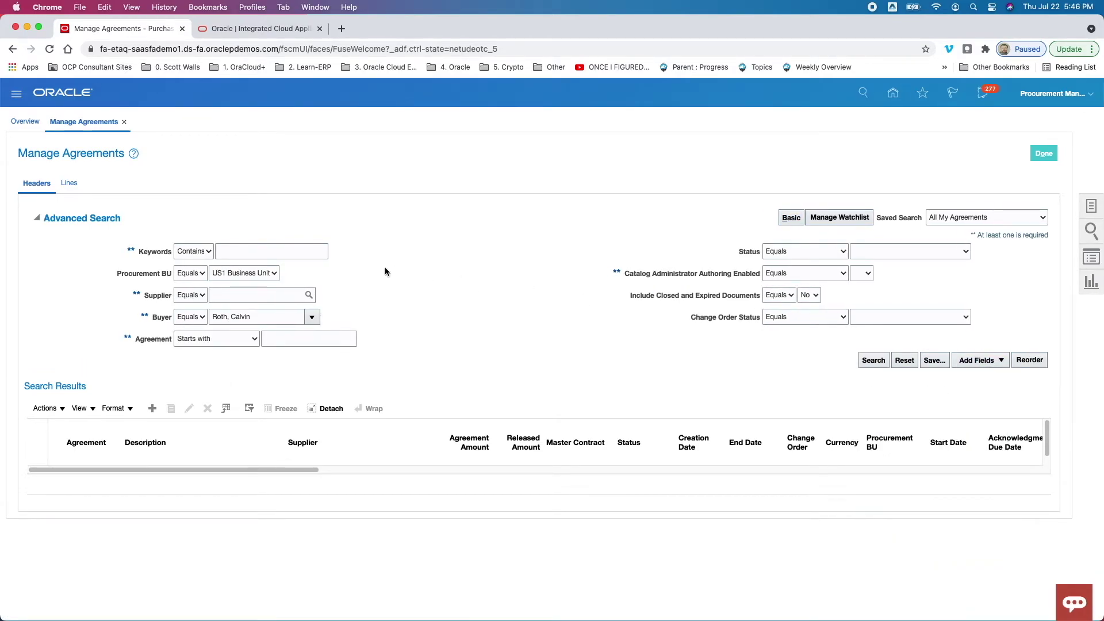
pyautogui.moveTo(325, 236); pyautogui.dragTo(862, 341)
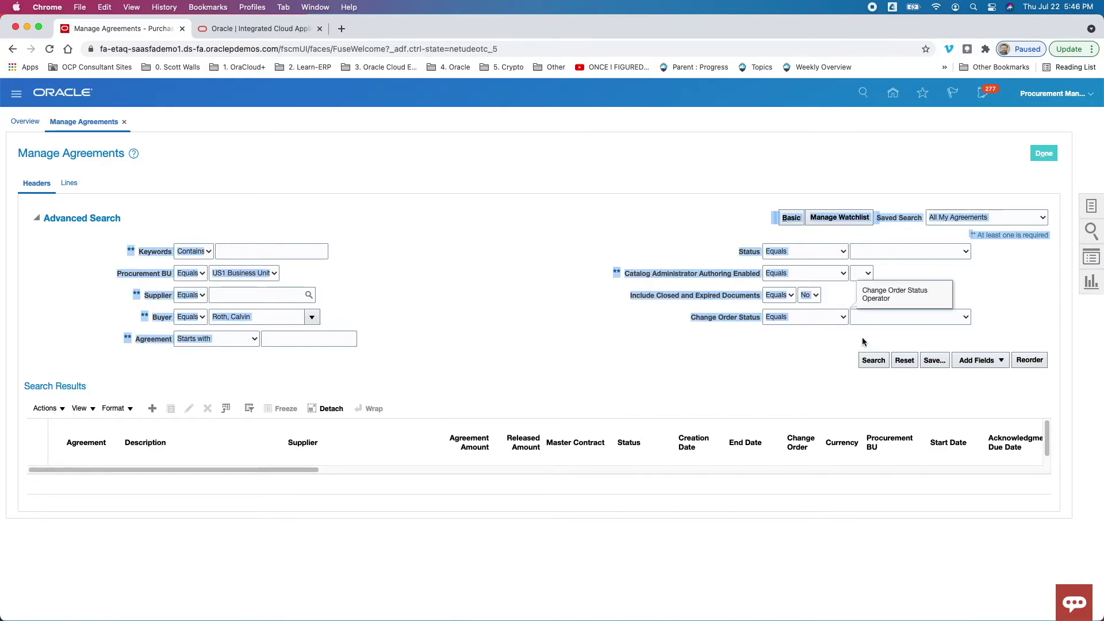
pyautogui.click(771, 366)
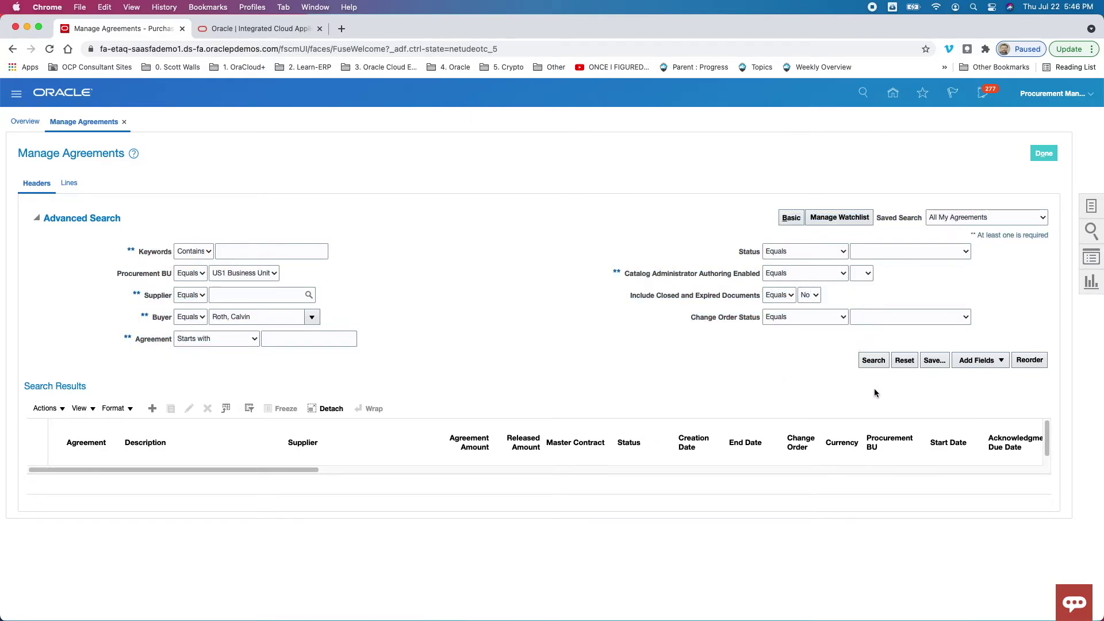
pyautogui.click(872, 361)
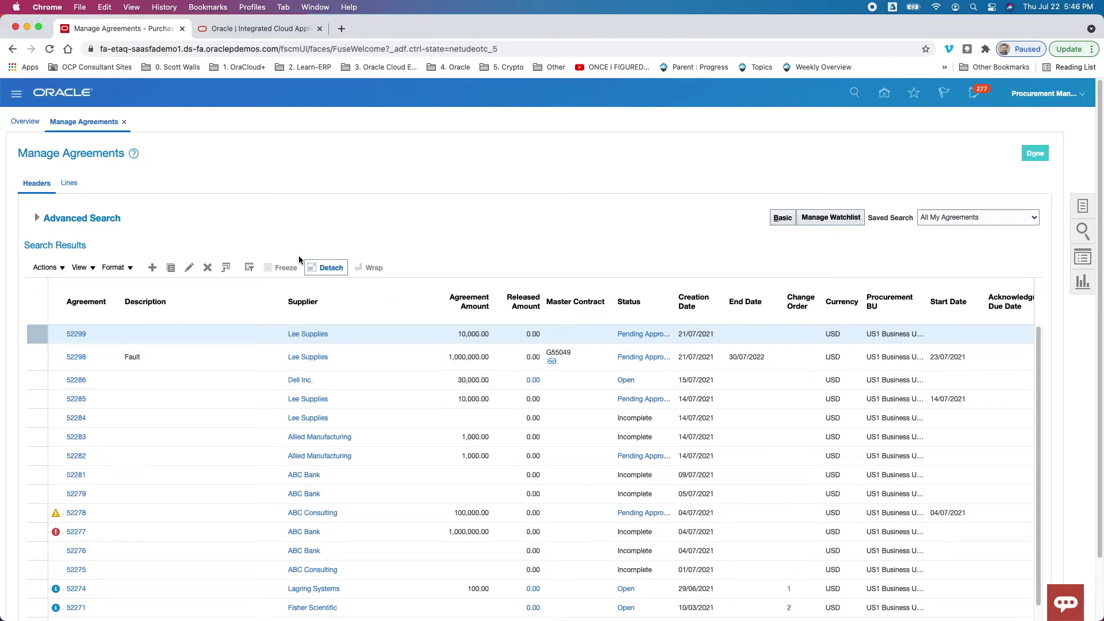
pyautogui.click(248, 268)
# Step: Move through the column filter boxes from Description, then check the agreement Actions menu without choosing
pyautogui.click(158, 285)
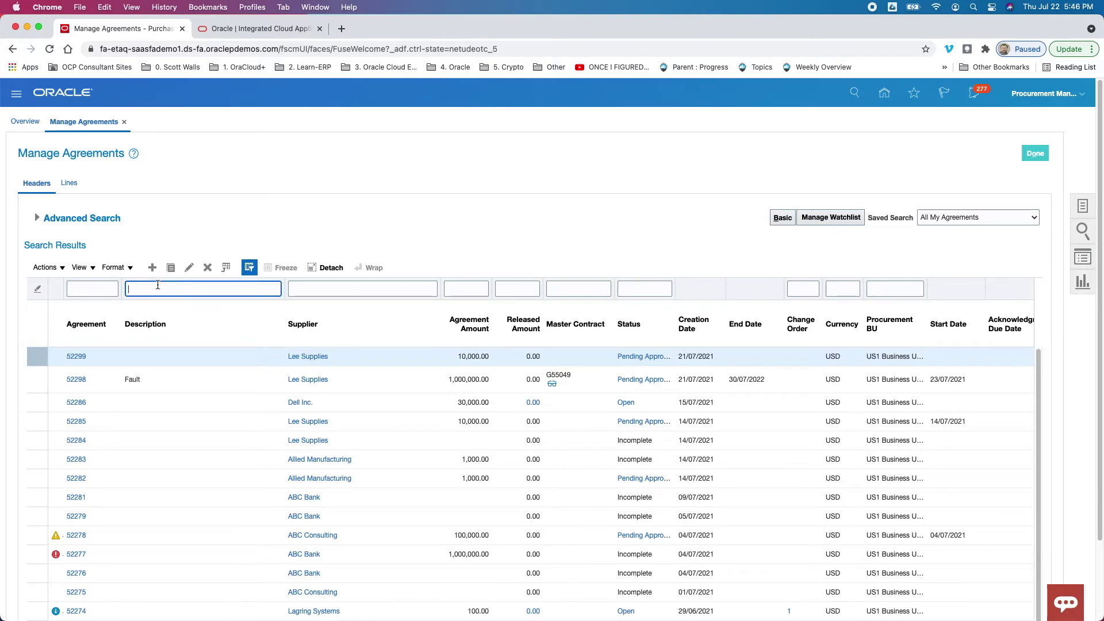
pyautogui.press('Tab')
pyautogui.press('Tab')
pyautogui.press('Tab')
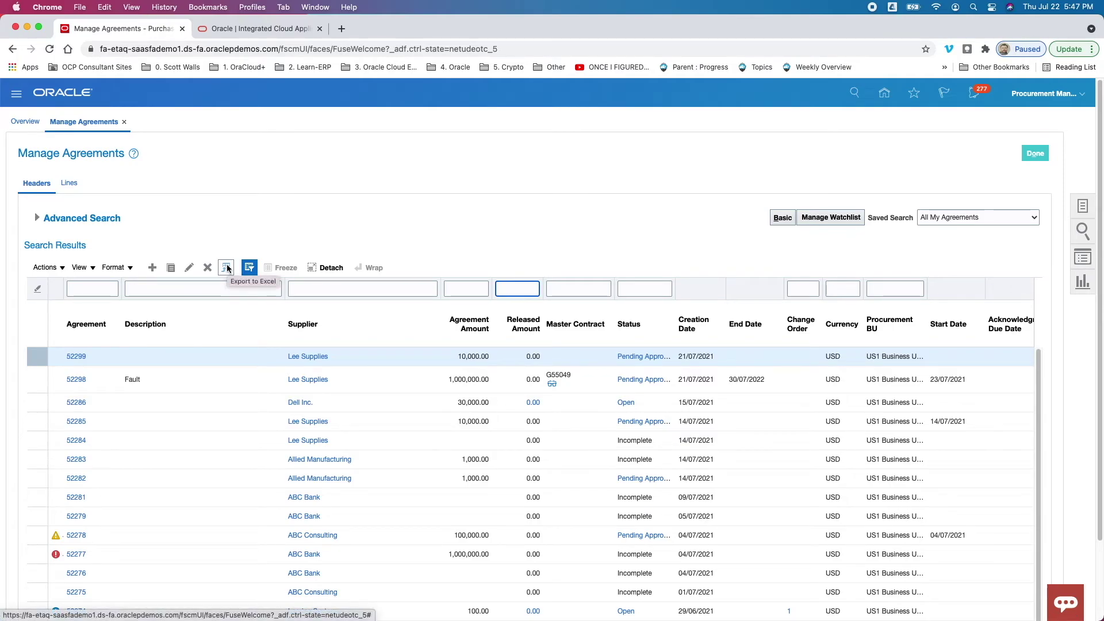
pyautogui.click(51, 268)
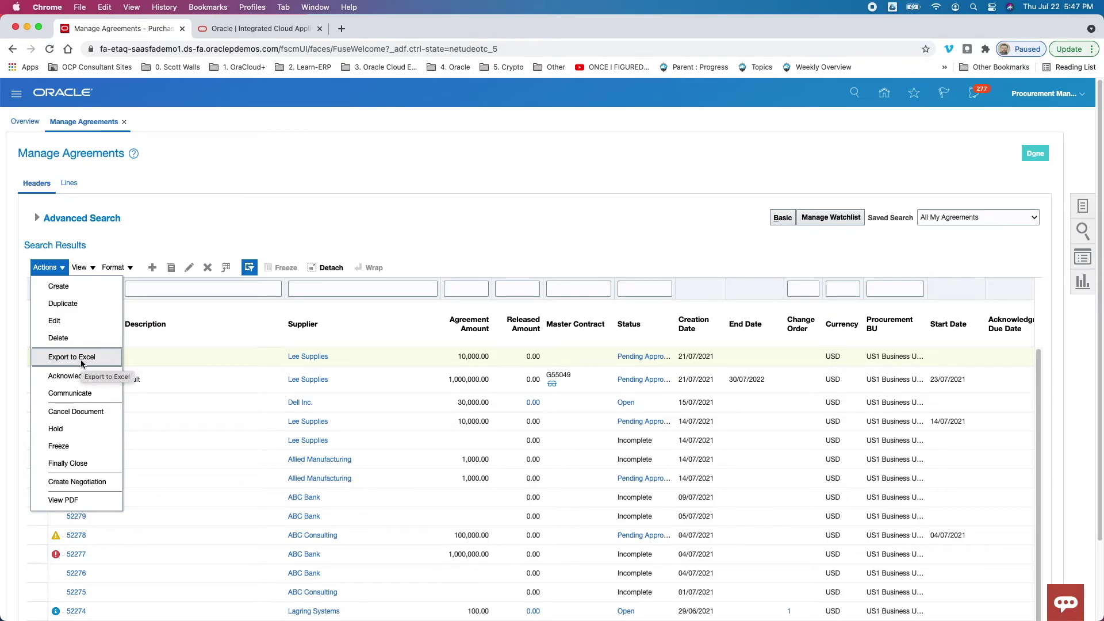
pyautogui.click(172, 223)
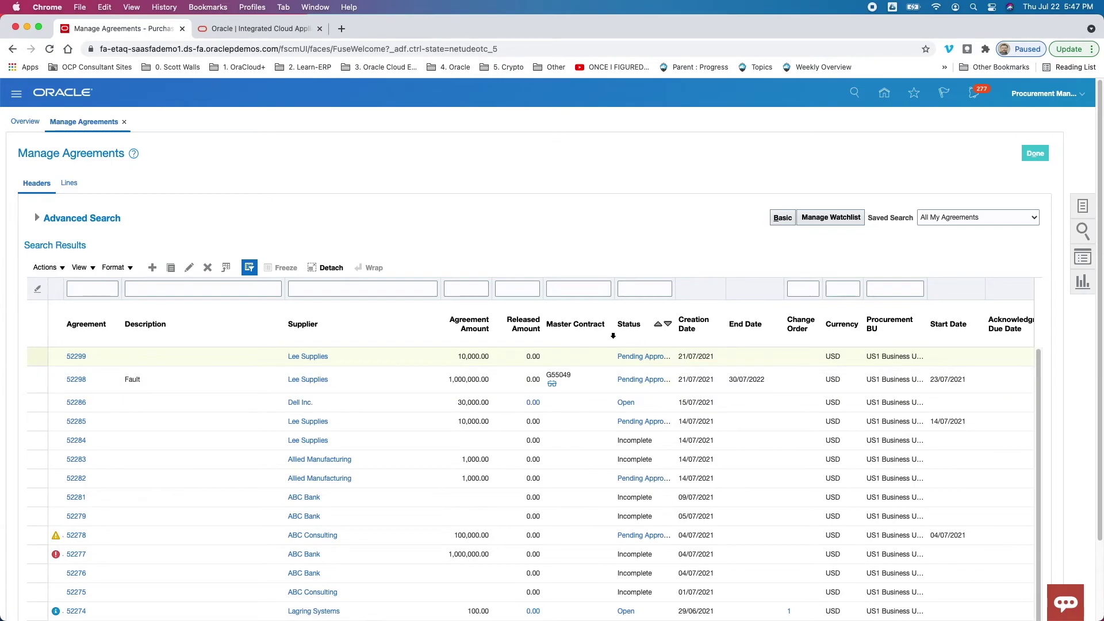
pyautogui.click(84, 269)
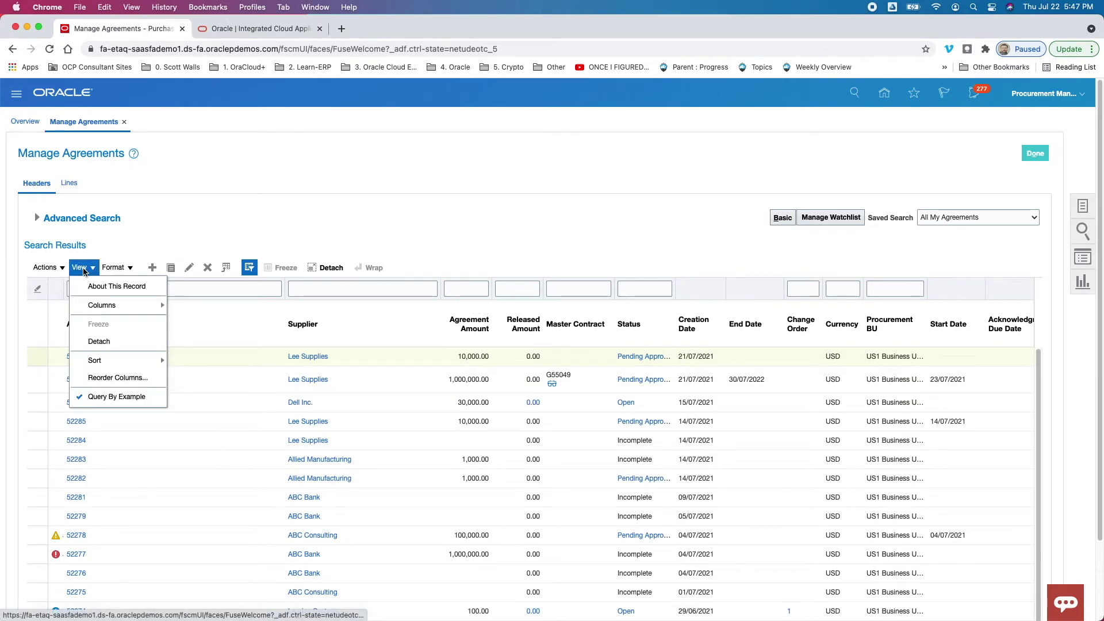
pyautogui.moveTo(138, 306)
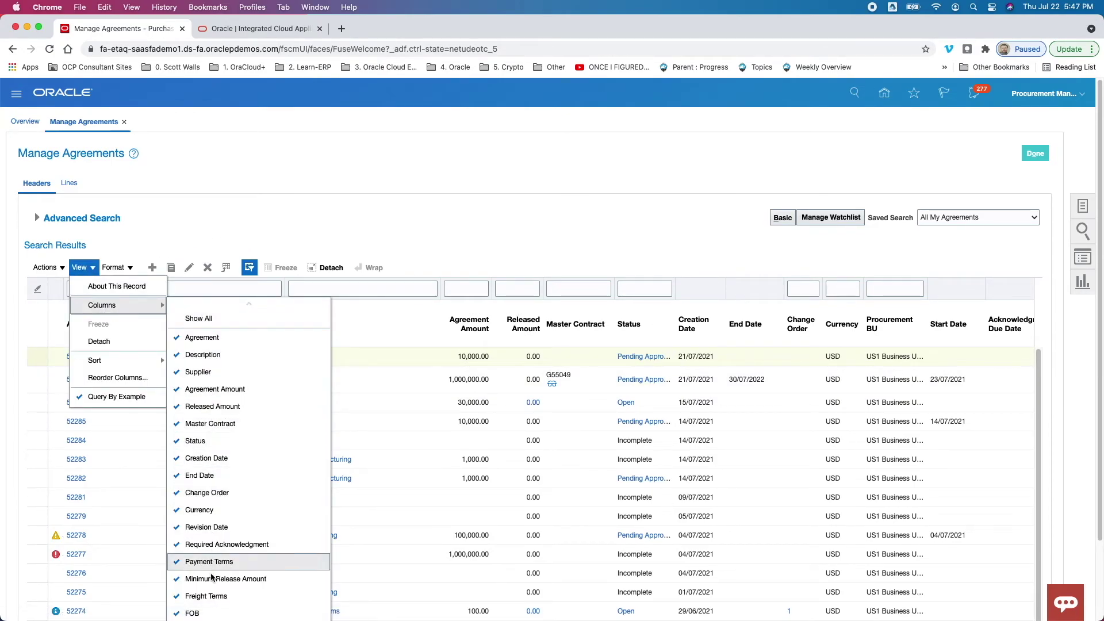
pyautogui.click(249, 256)
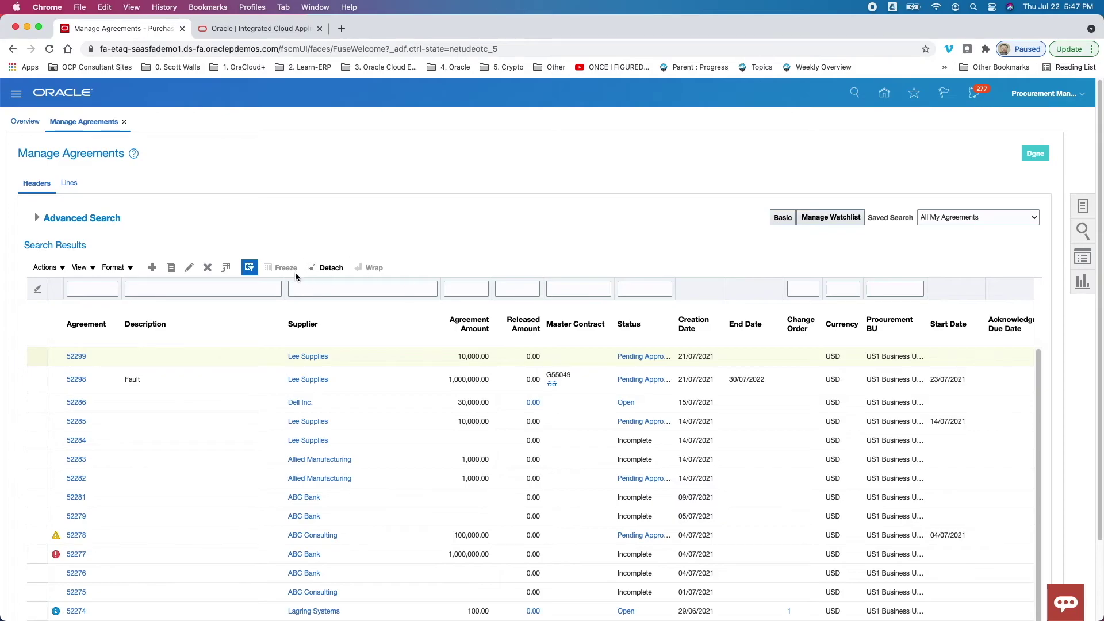
# Step: Re-expand the advanced search criteria and keep All My Agreements as the saved search
pyautogui.click(36, 218)
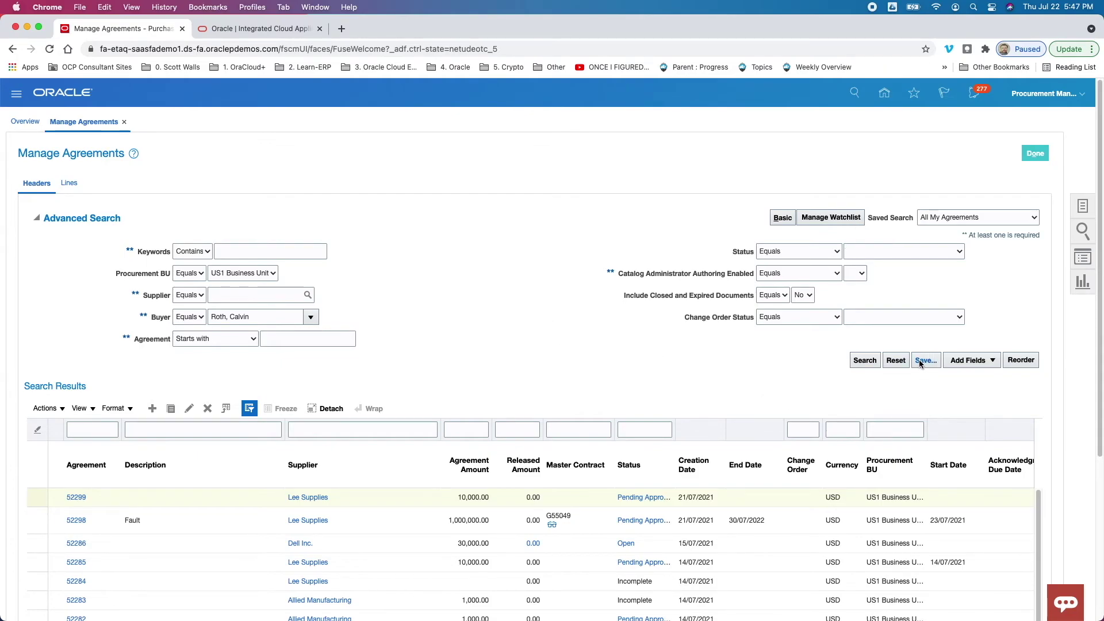
pyautogui.click(944, 218)
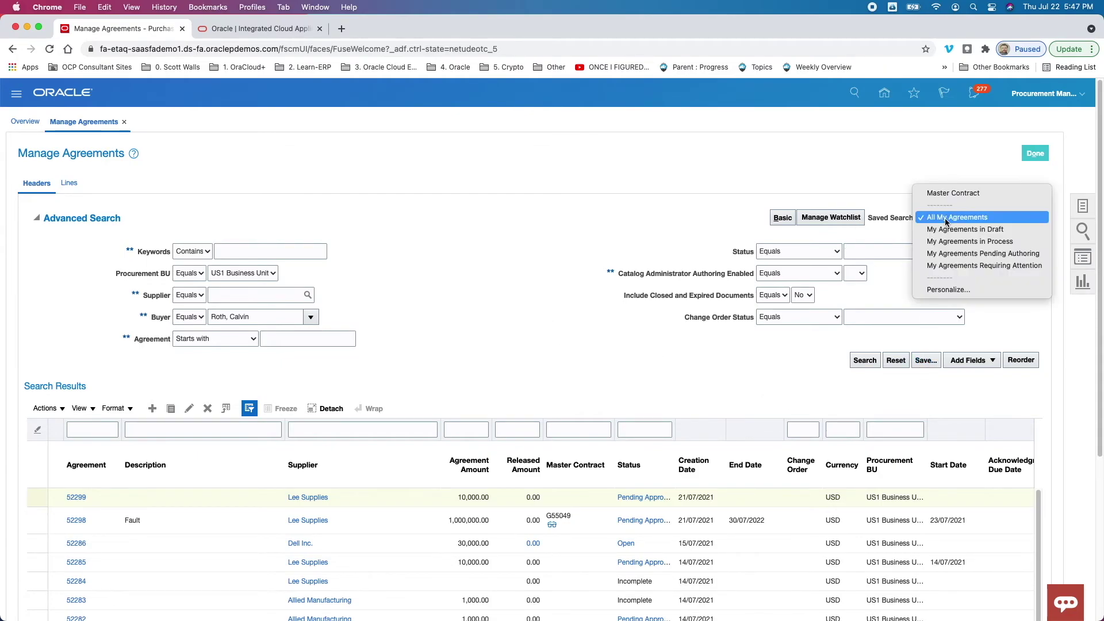
pyautogui.click(964, 331)
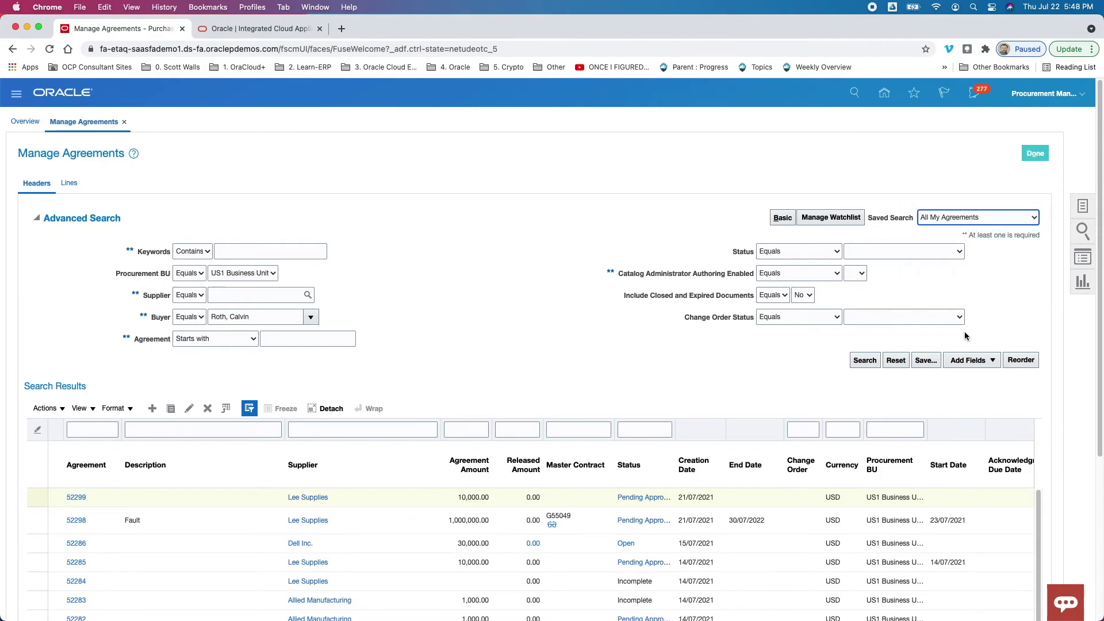